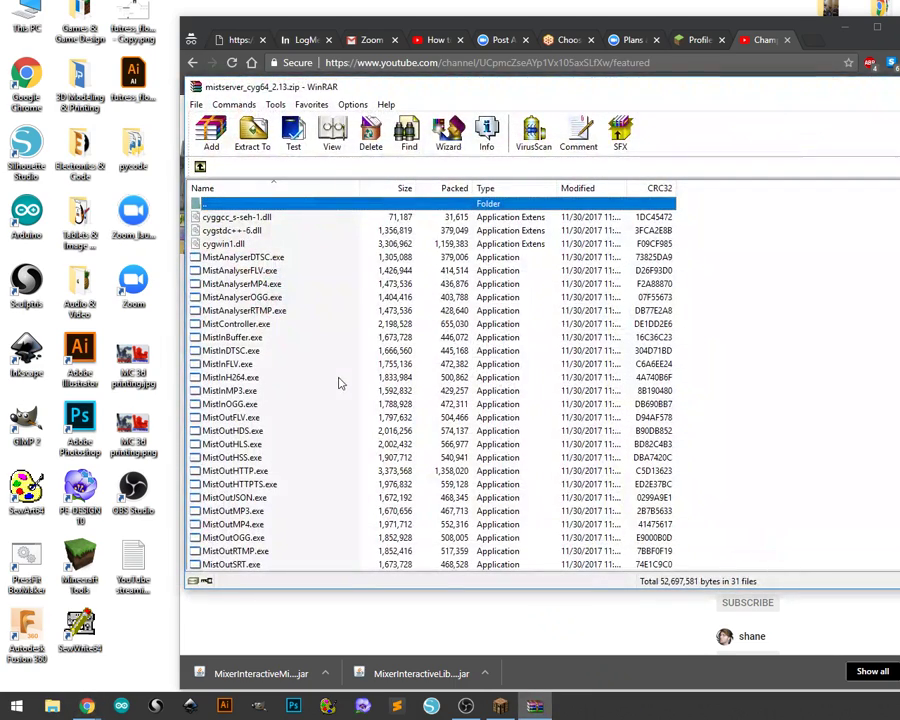
Step: Set WinRAR's extraction destination to Desktop\MISTserver and start extracting
click(252, 136)
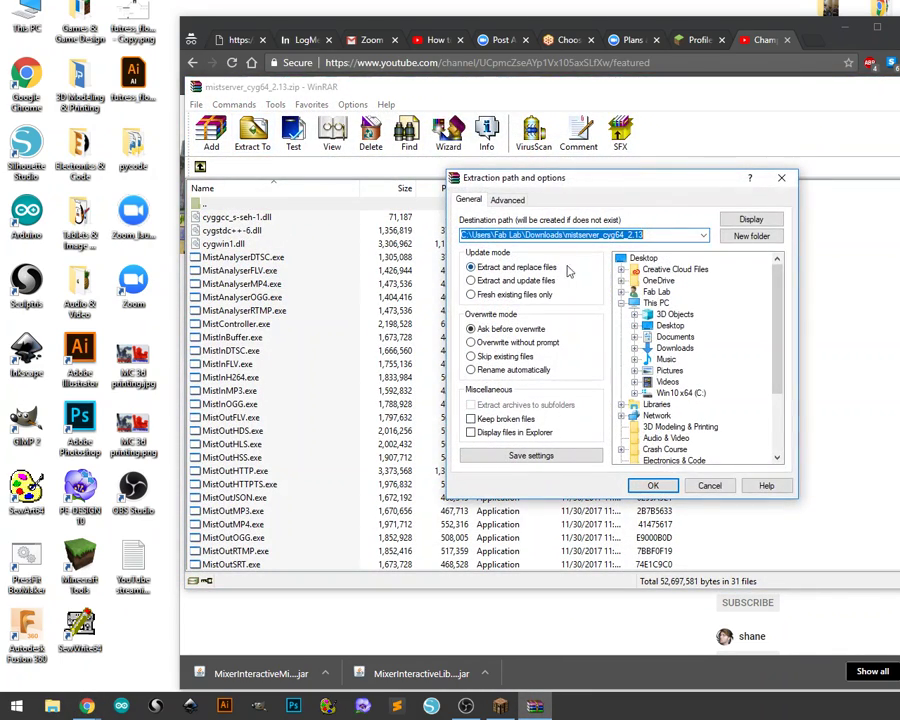
click(643, 258)
click(616, 233)
text(\MISTserver)
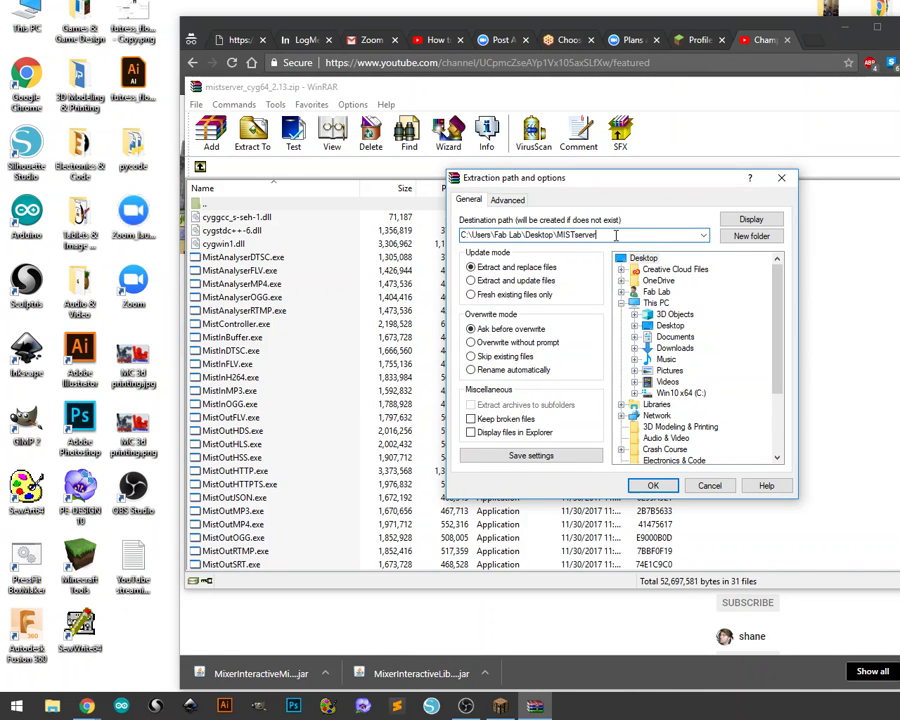
key(Return)
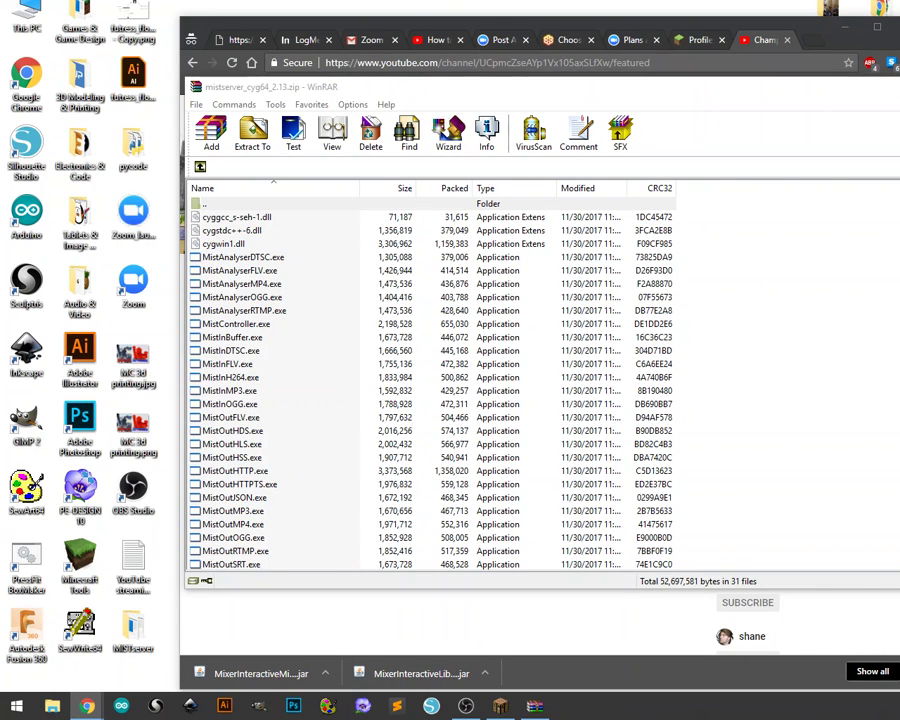
Step: Close WinRAR, move the browser aside, and delete the two Zoom shortcuts and the MC 3d printing image
key(alt+F4)
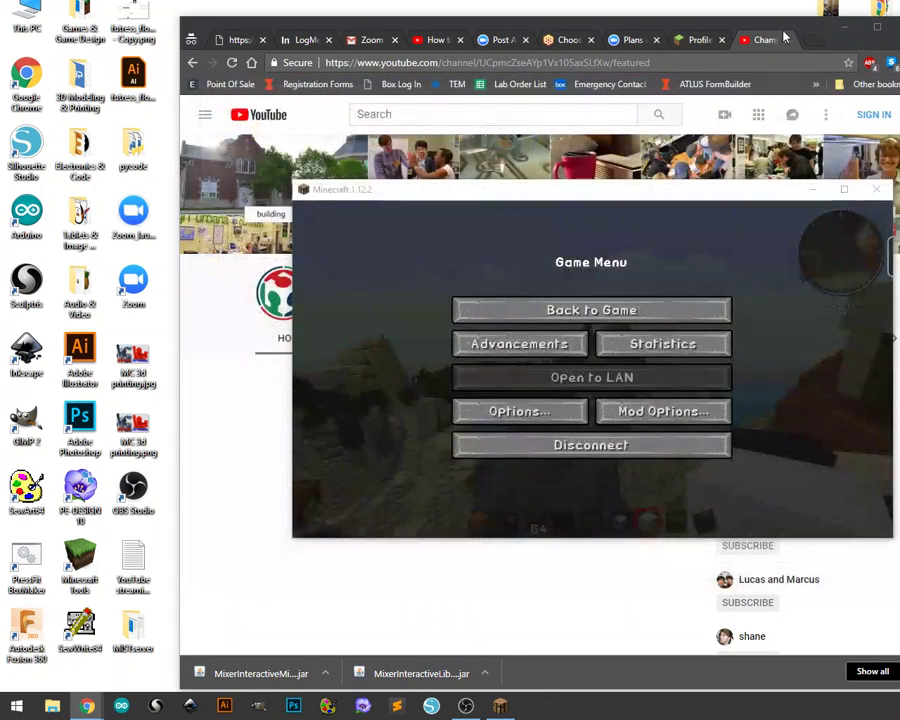
drag(775, 33, 878, 20)
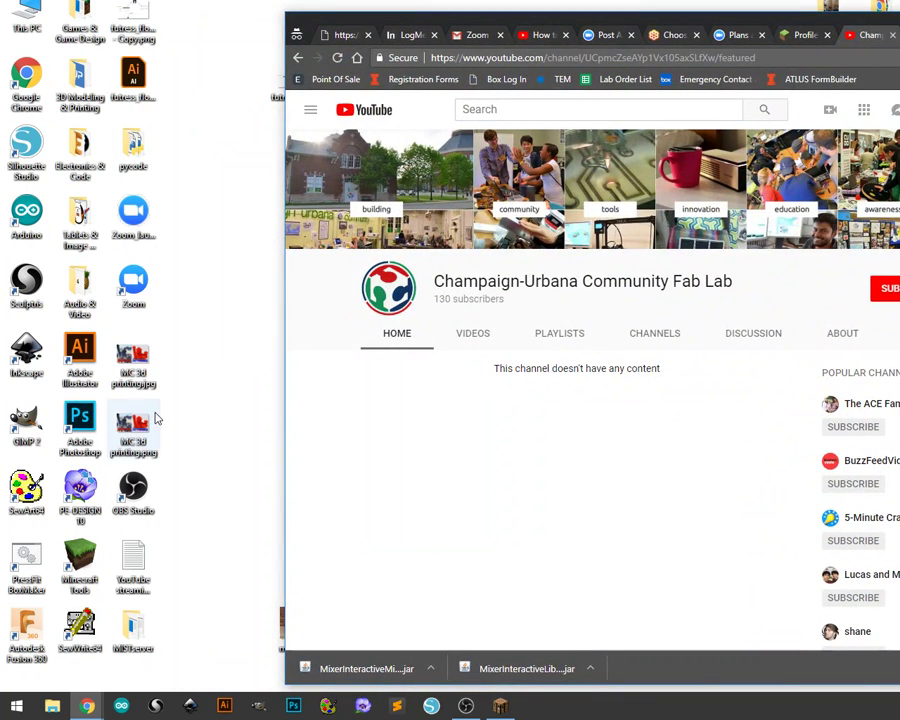
drag(160, 306, 122, 196)
key(Delete)
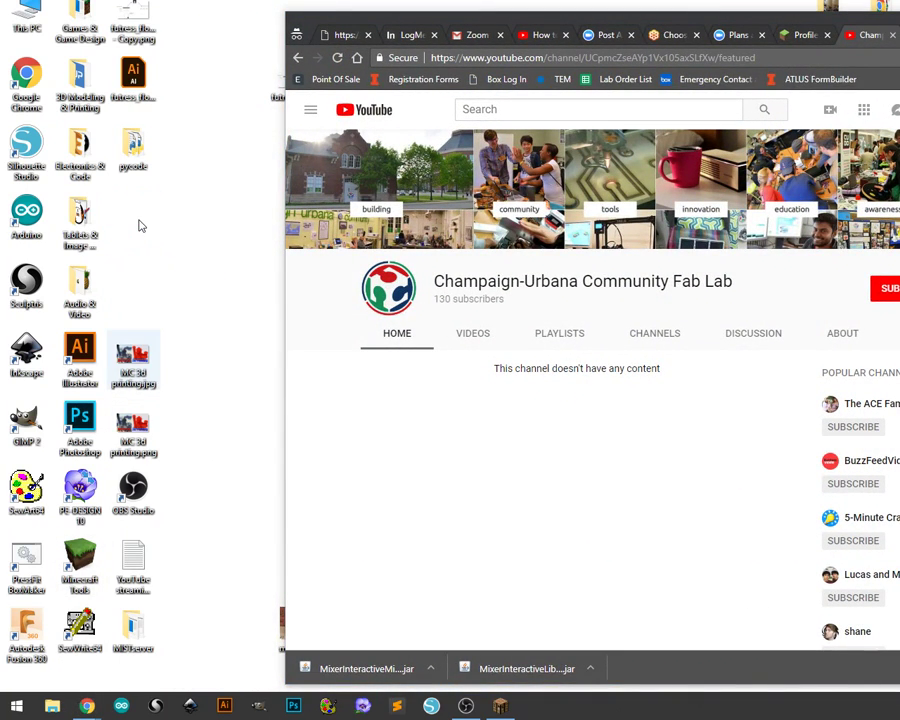
click(133, 360)
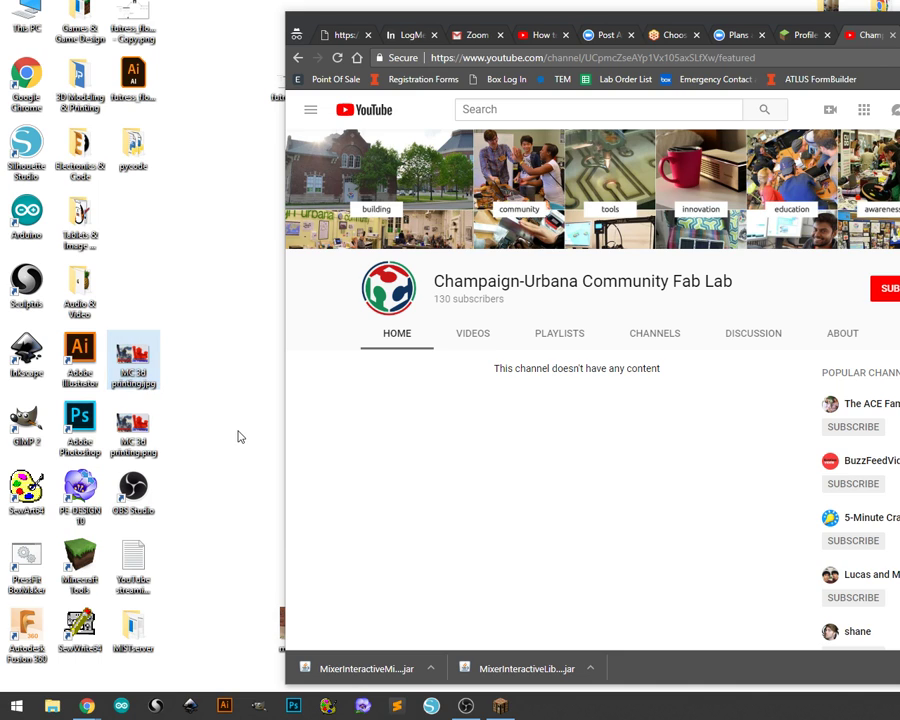
key(Delete)
Step: Open the MISTserver folder and read its README.txt
double_click(133, 628)
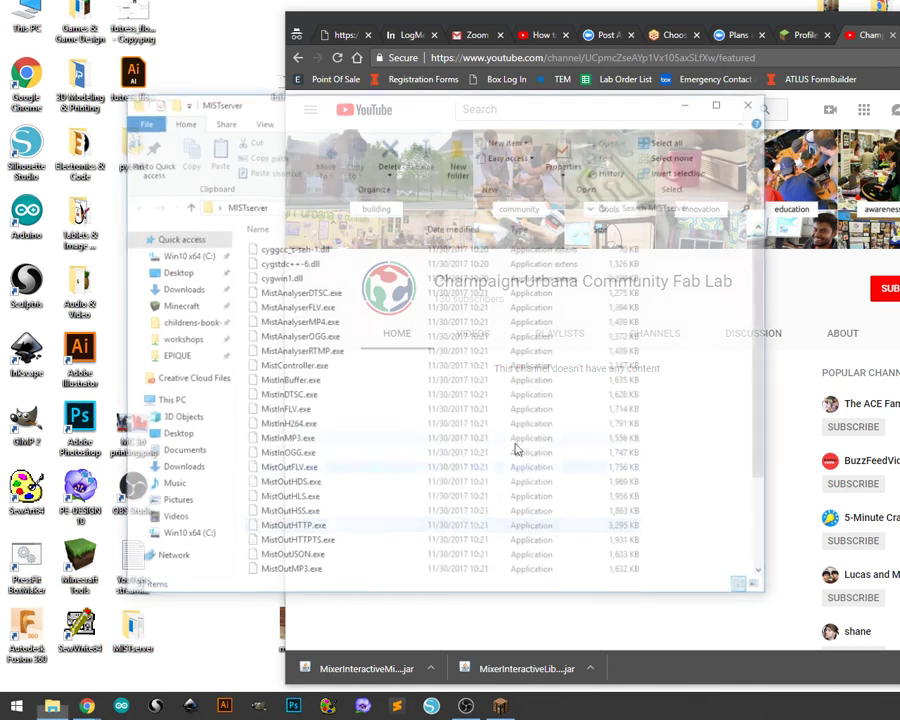
scroll(408, 423, down, 3)
scroll(408, 423, up, 3)
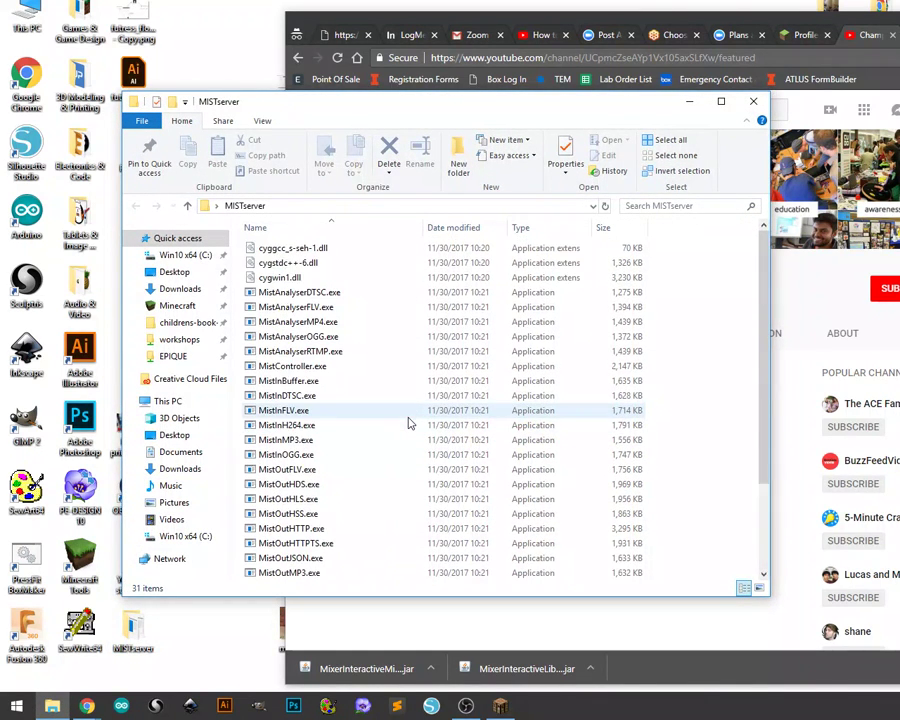
scroll(405, 422, down, 3)
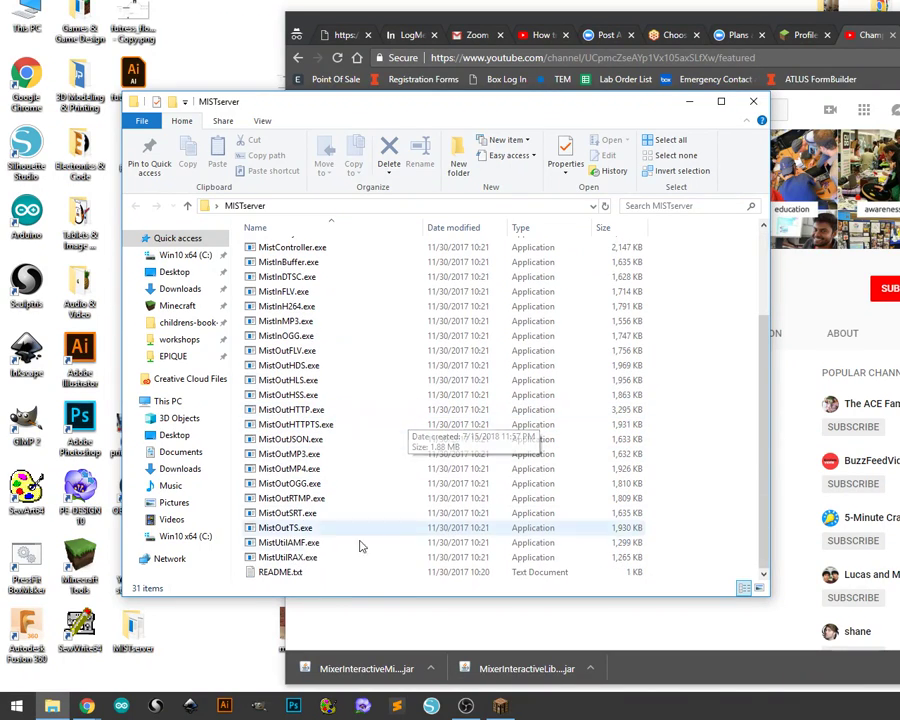
click(272, 575)
double_click(272, 573)
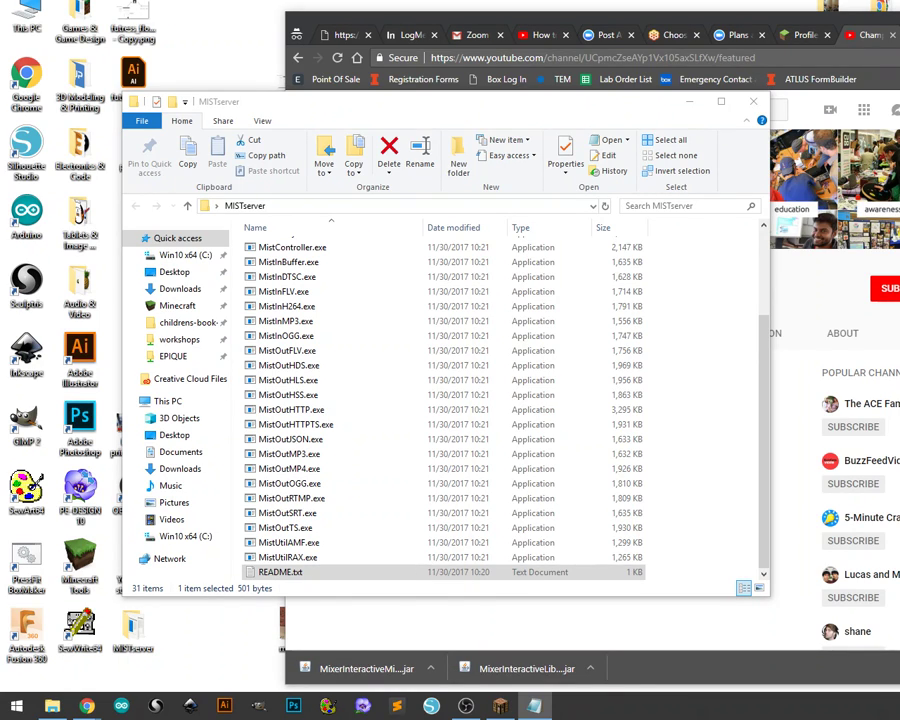
Step: Run MistController.exe from the MISTserver folder
click(420, 410)
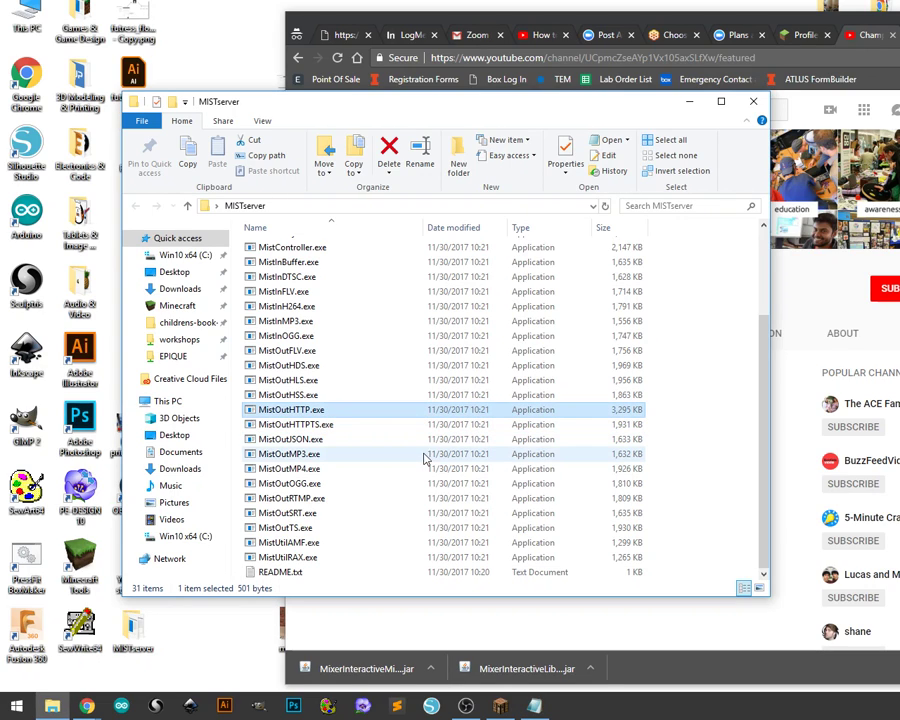
key(Down)
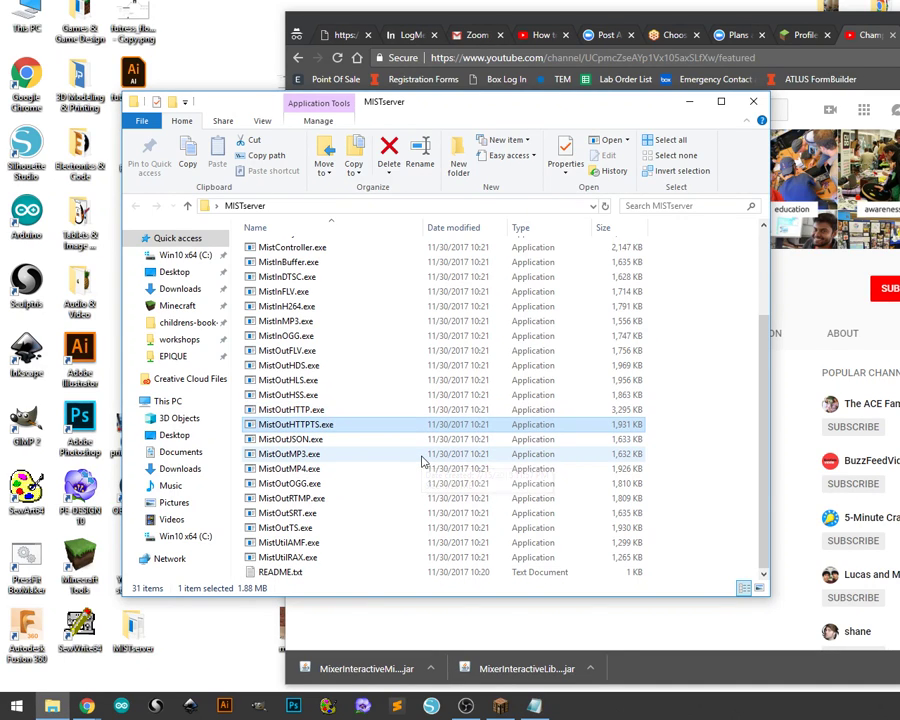
key(Home)
key(Down)
key(Down)
key(Down)
key(Down)
key(Down)
key(Down)
key(Down)
key(Down)
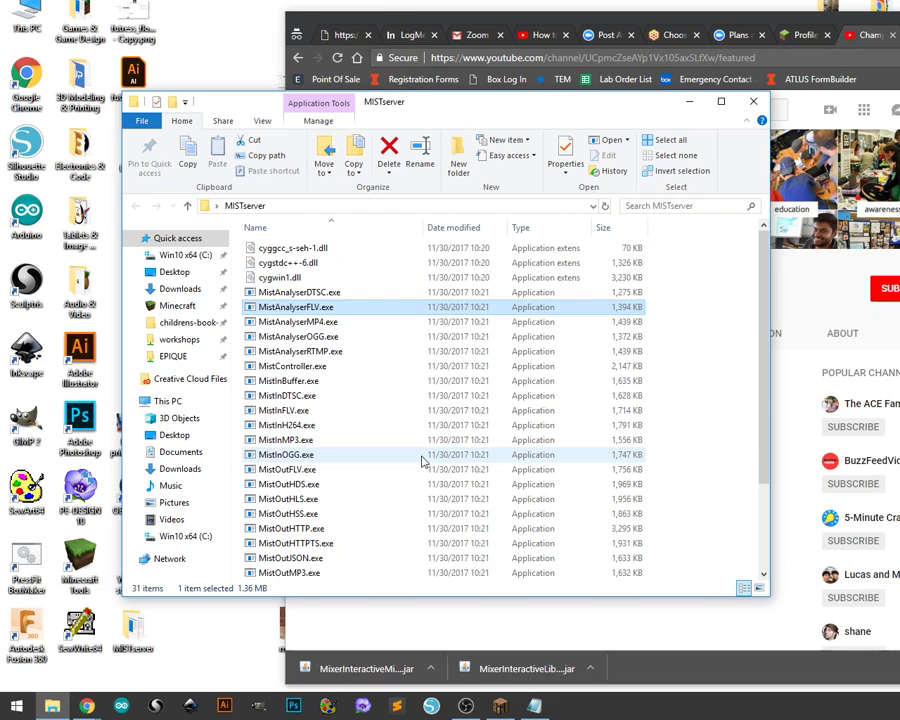
key(Return)
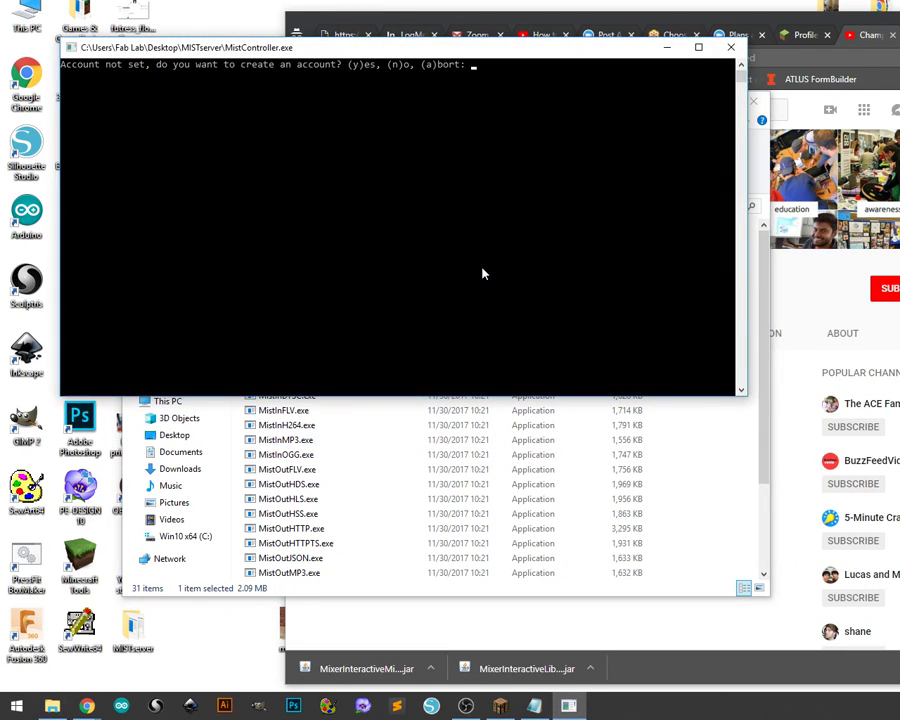
Step: Confirm creating a new account in the controller console
click(482, 273)
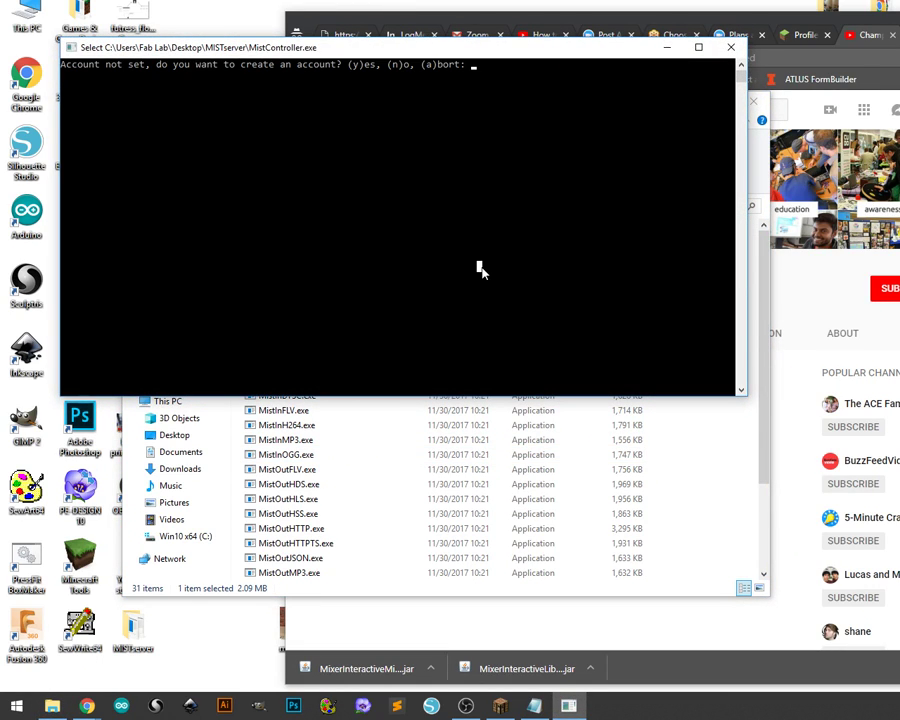
text(y)
key(Return)
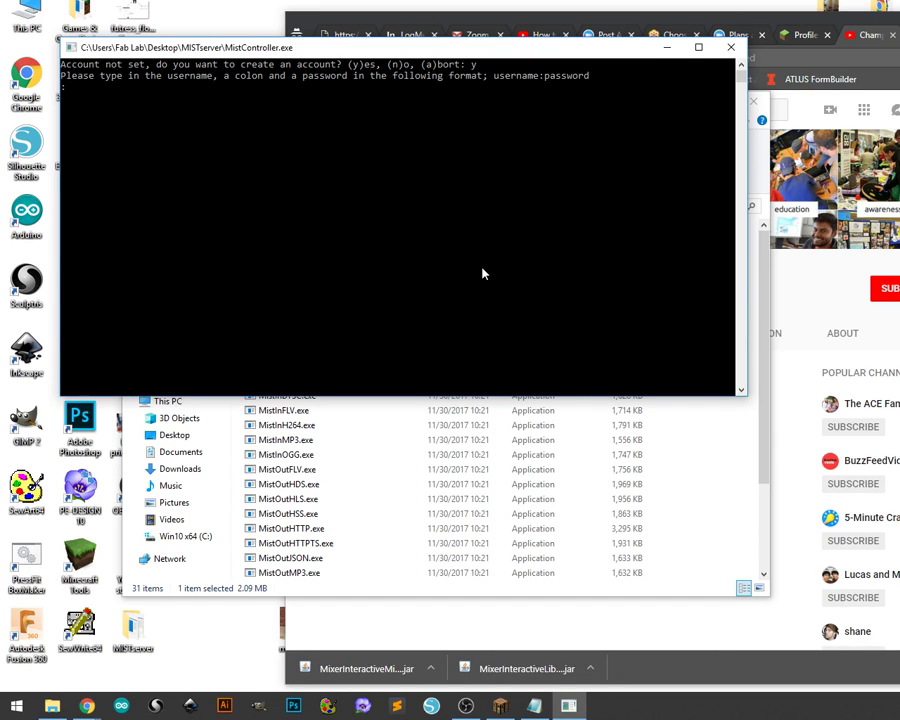
Step: Enter the admin username and password, then accept enabling the default protocols
key(Return)
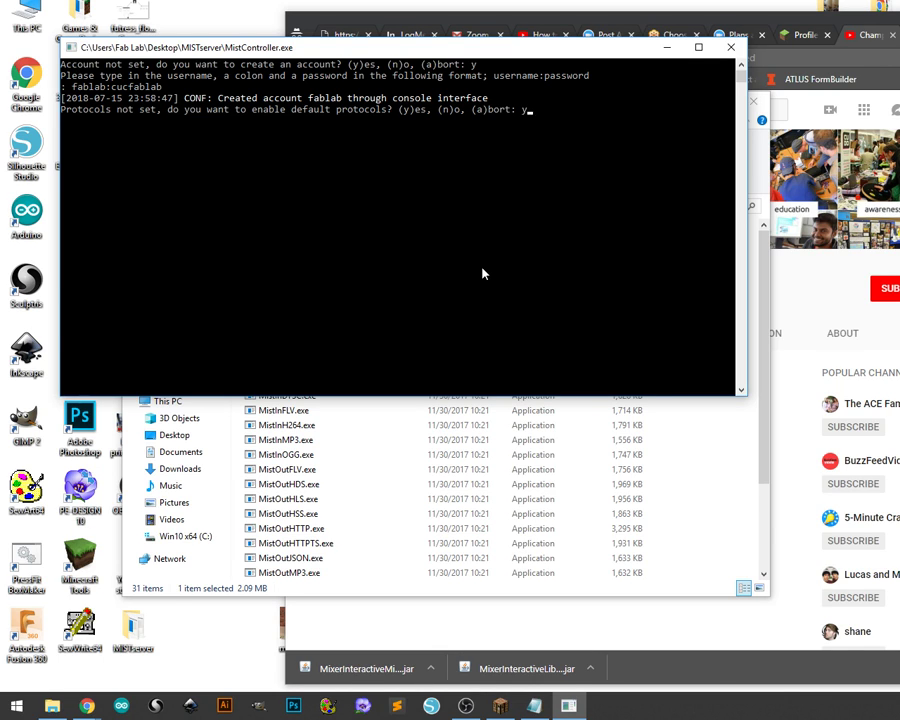
key(Return)
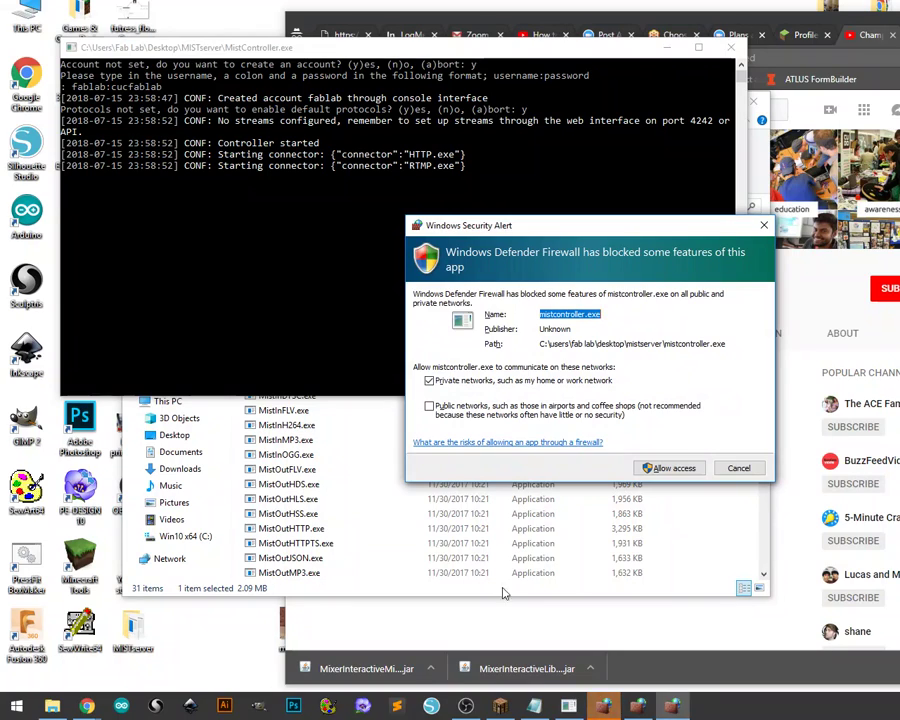
Step: Allow the controller, mistoutrtmp.exe and mistouthttp.exe through the firewall, including public networks
click(429, 406)
click(655, 468)
click(497, 418)
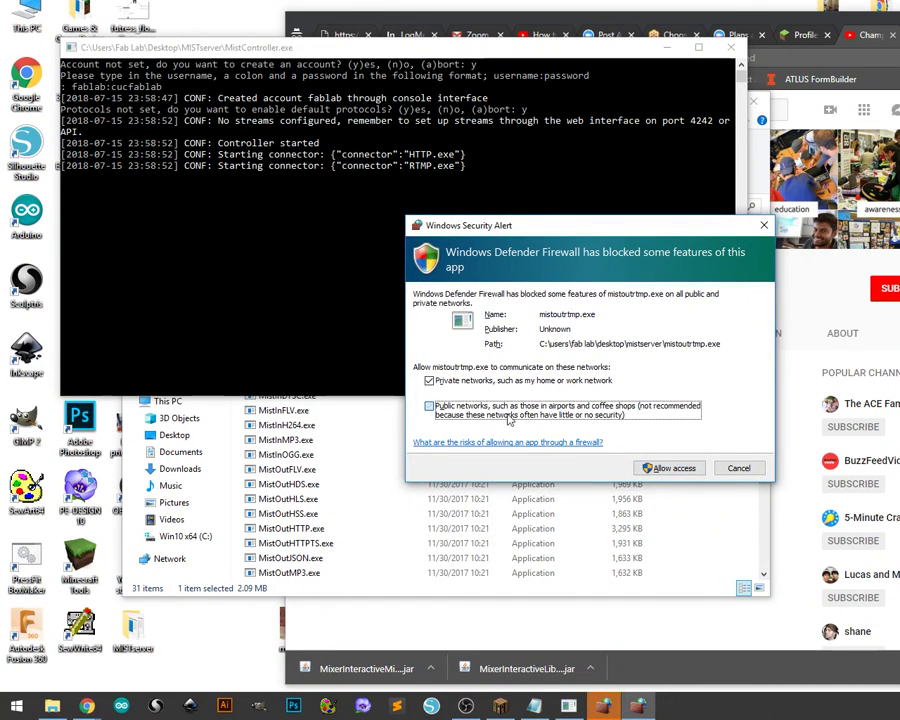
click(652, 468)
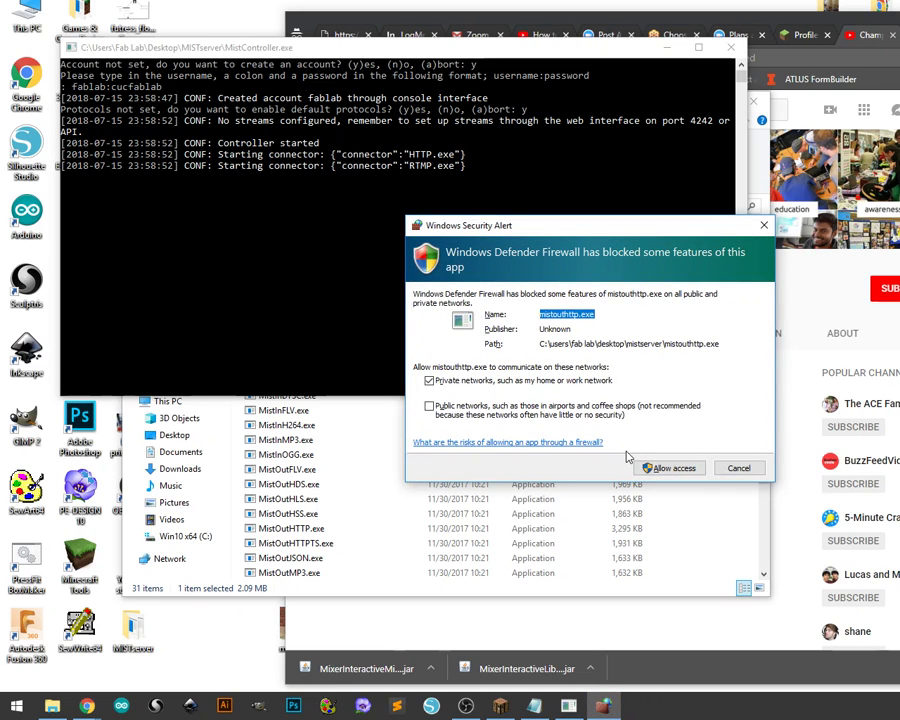
click(456, 419)
click(660, 469)
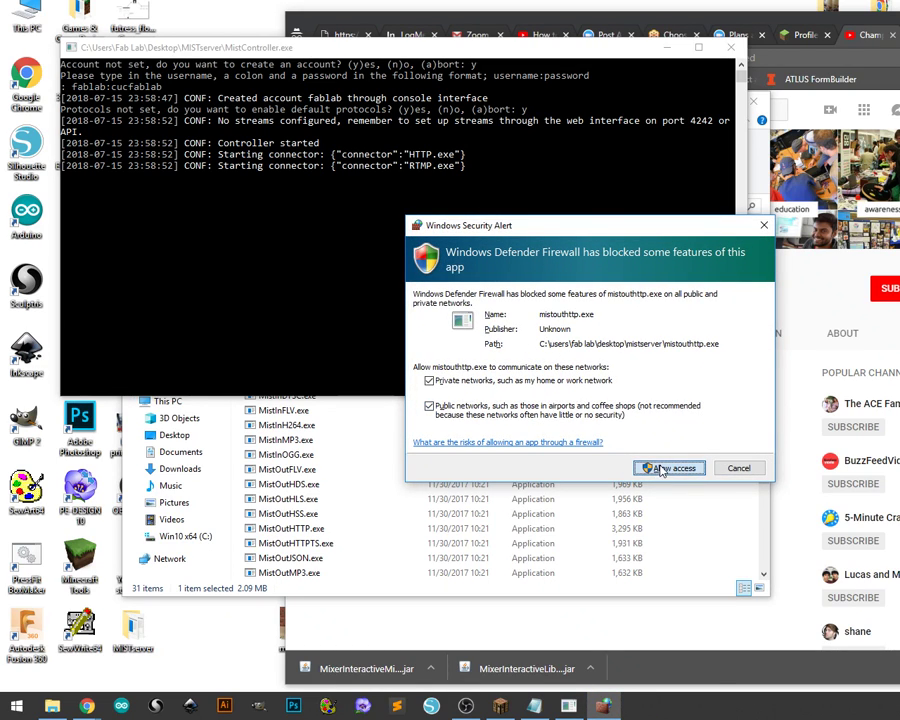
click(525, 246)
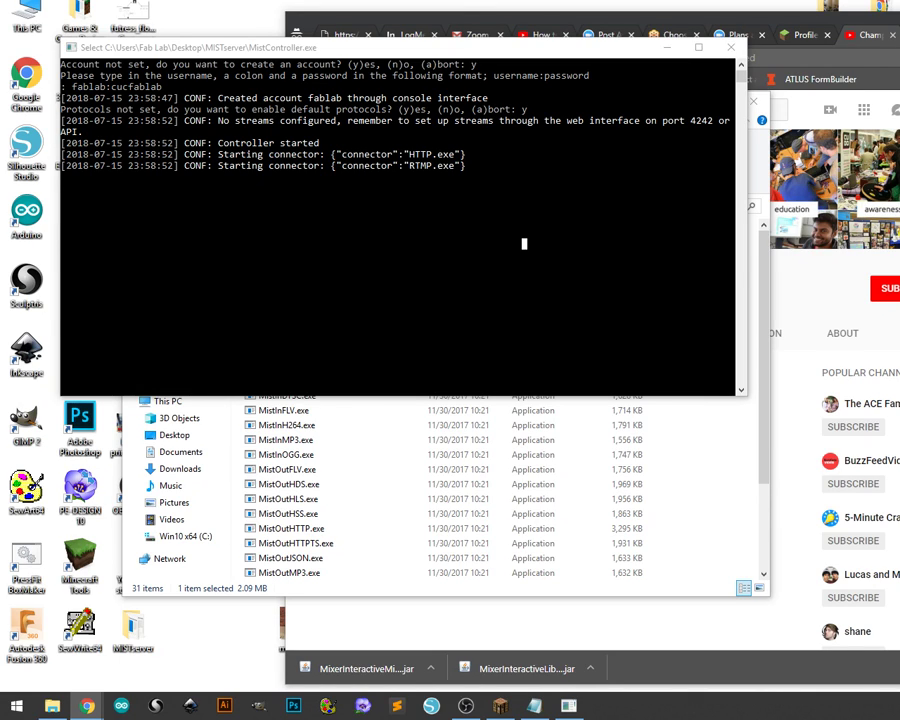
Step: Move the console window aside and enter 192.17.189.189 as Chrome's web address
drag(516, 50, 481, 170)
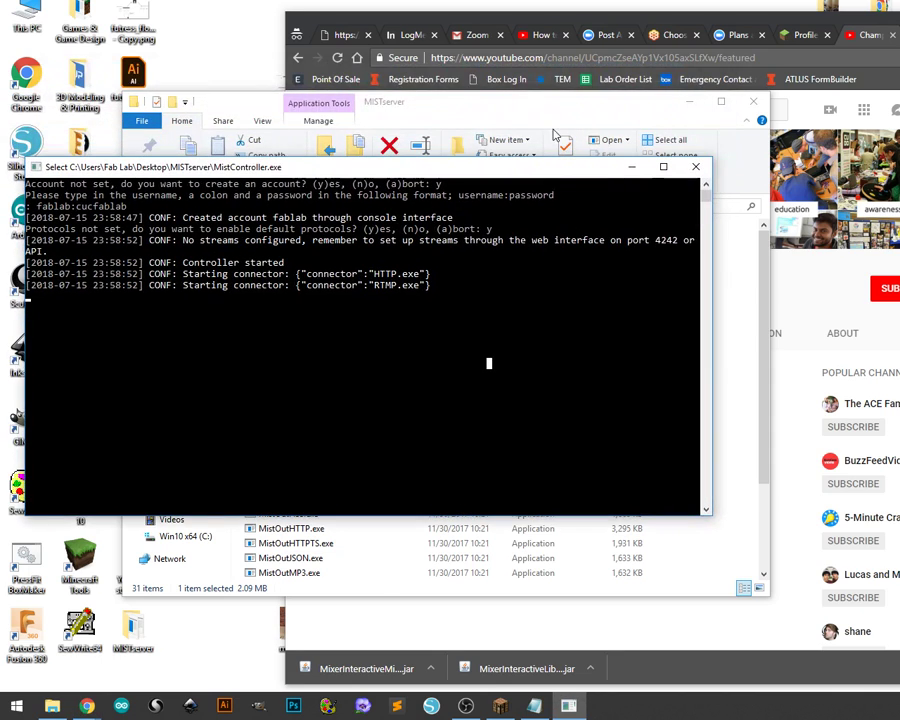
click(847, 57)
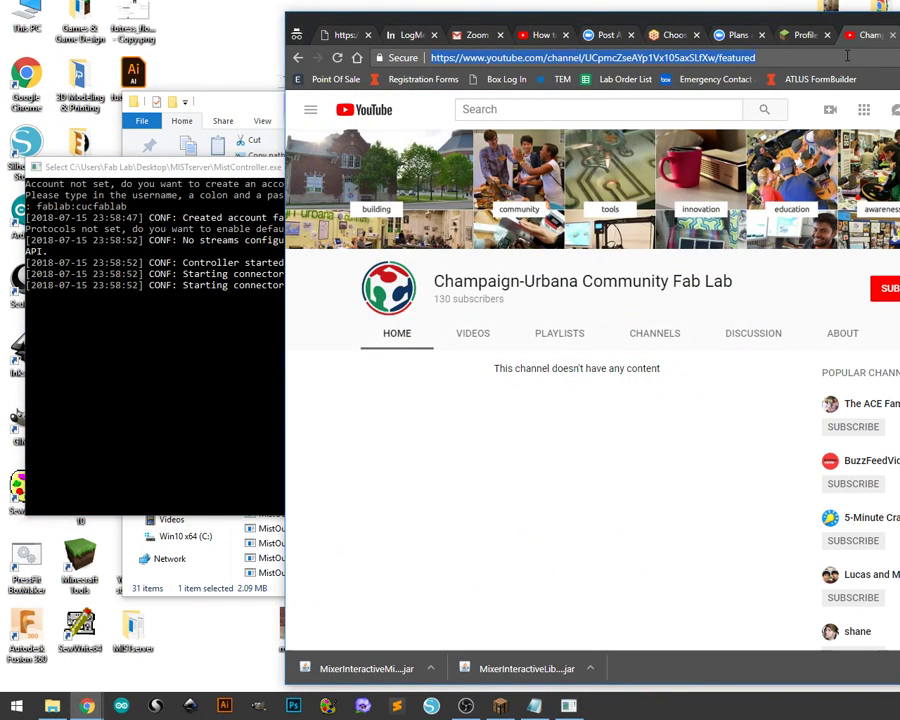
text(192.17)
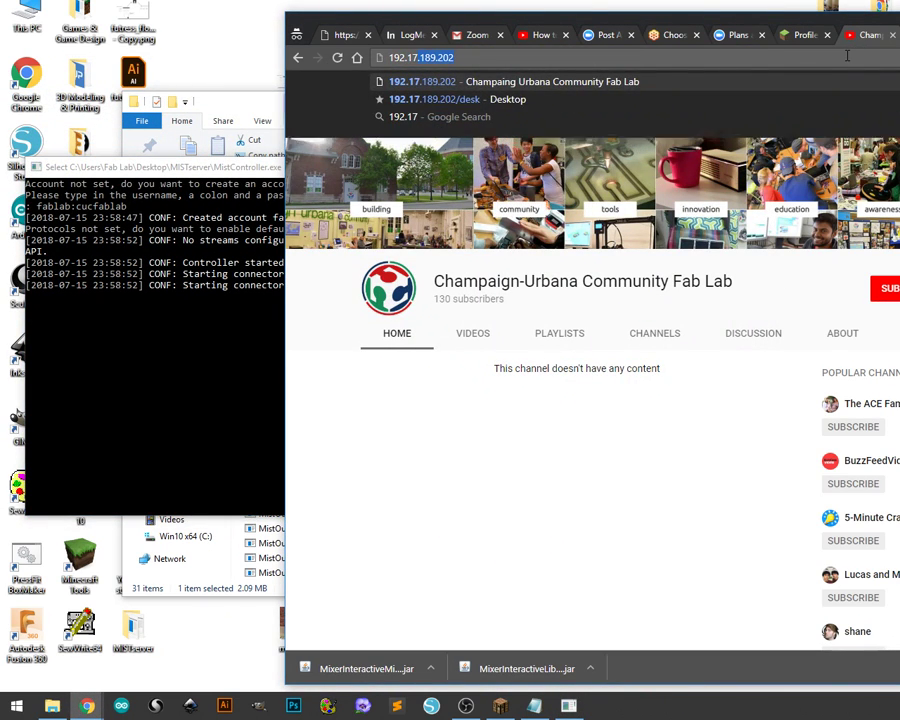
text(.189.)
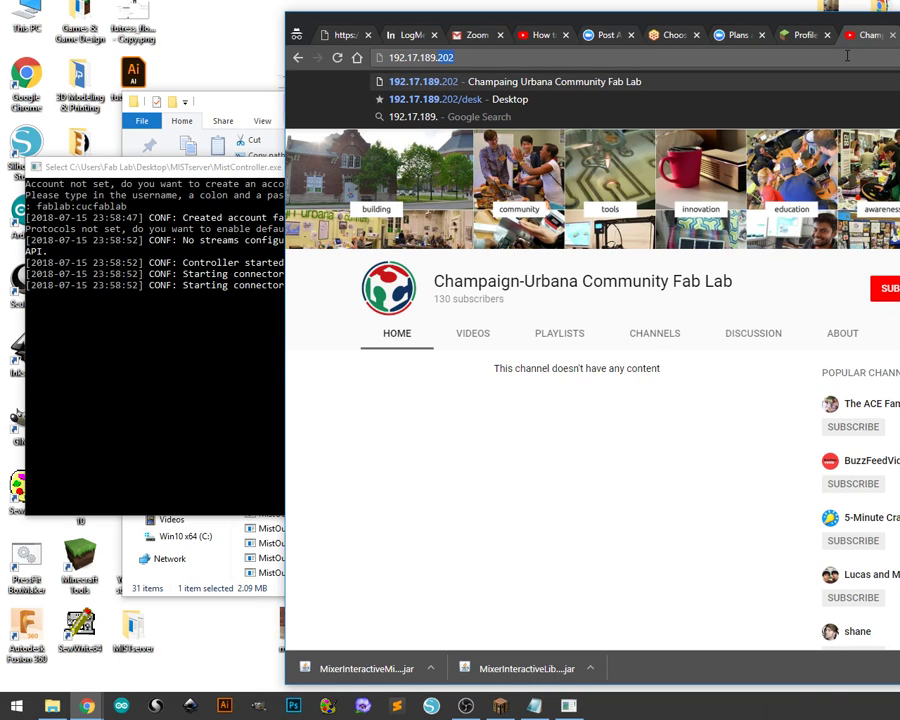
text(189)
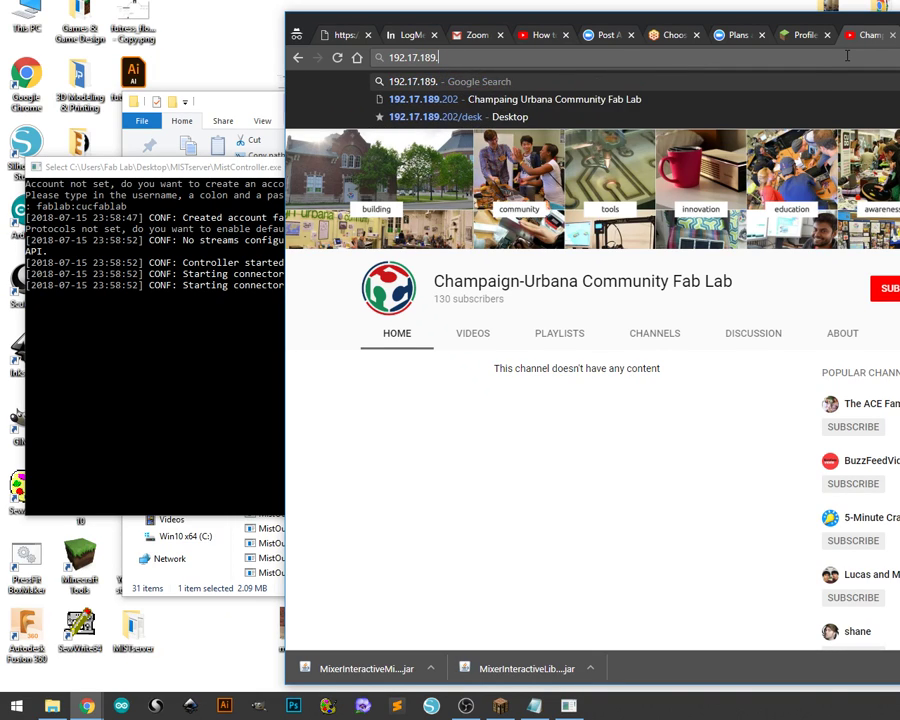
Step: Load 192.17.189.189, then retry it on port 4242 for the management page
key(Return)
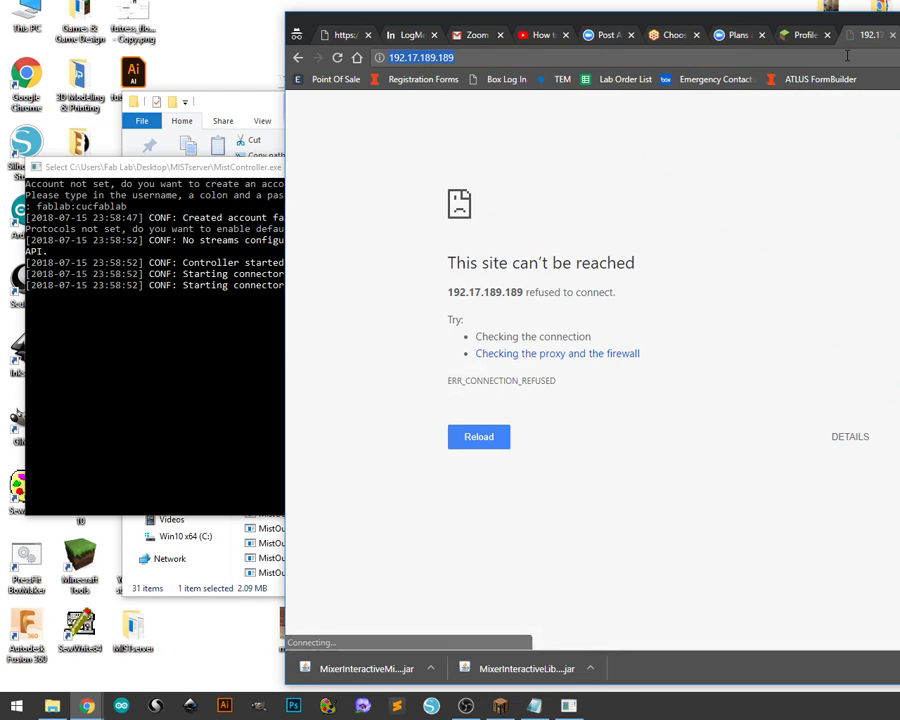
text(:4242)
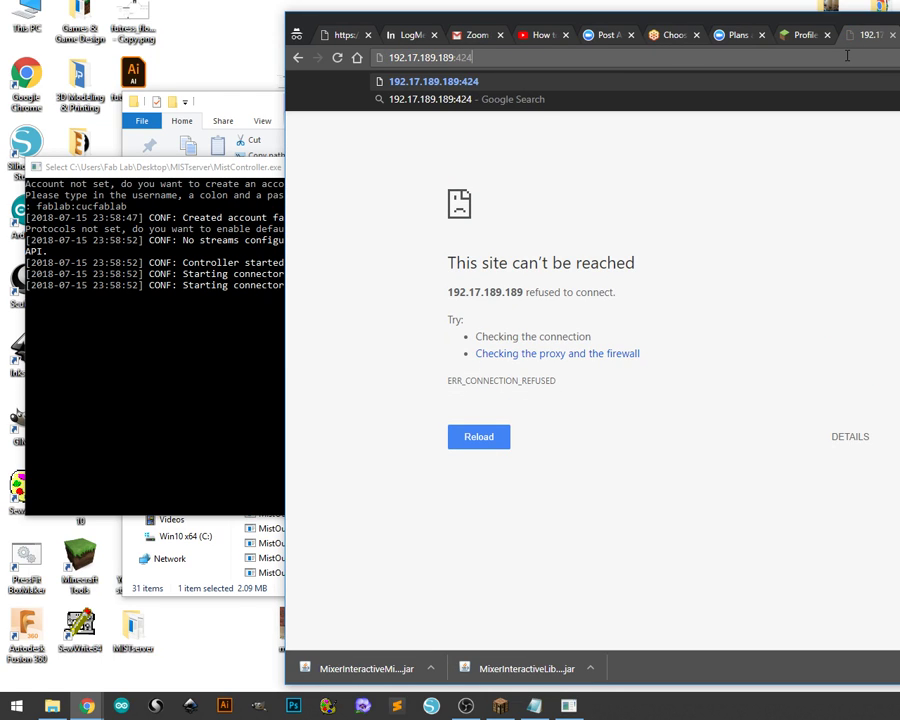
key(Return)
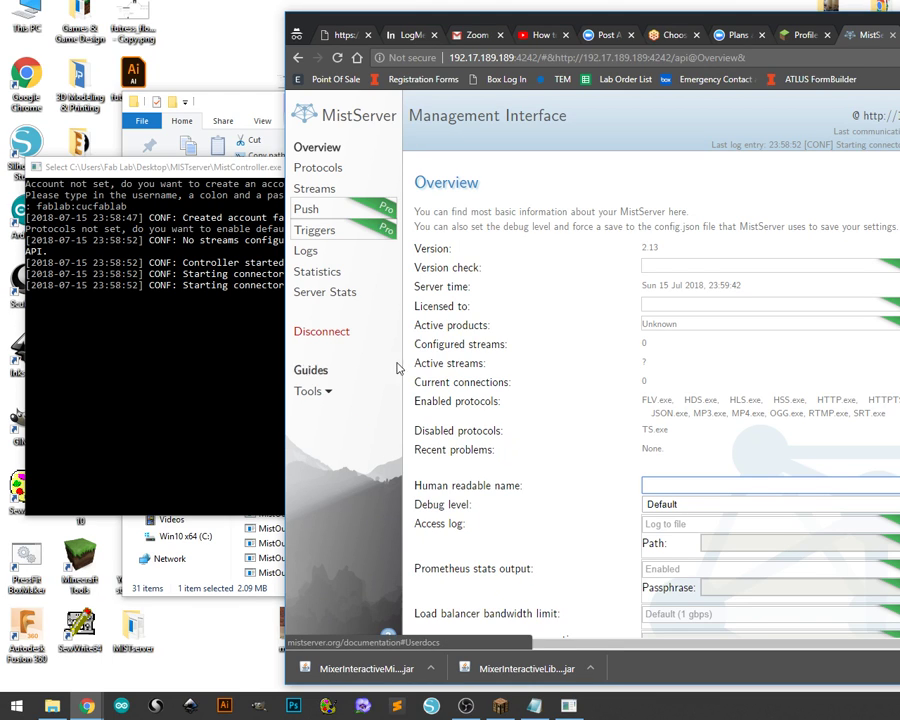
Step: From the Streams page, create a new stream named 'Fab Lab Instructor' and maximize the browser
scroll(535, 392, down, 2)
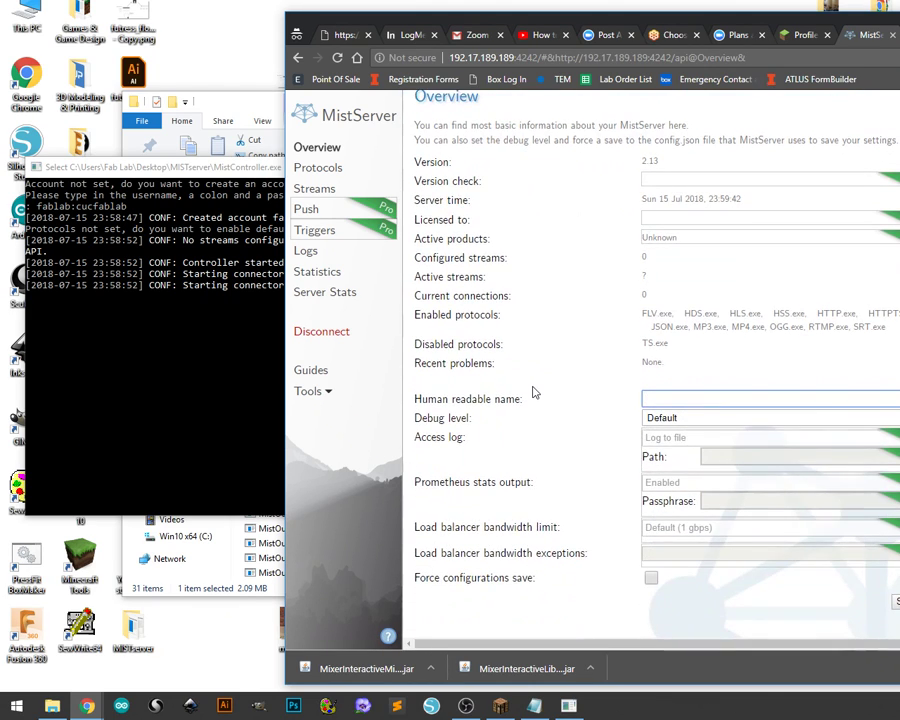
scroll(532, 382, up, 2)
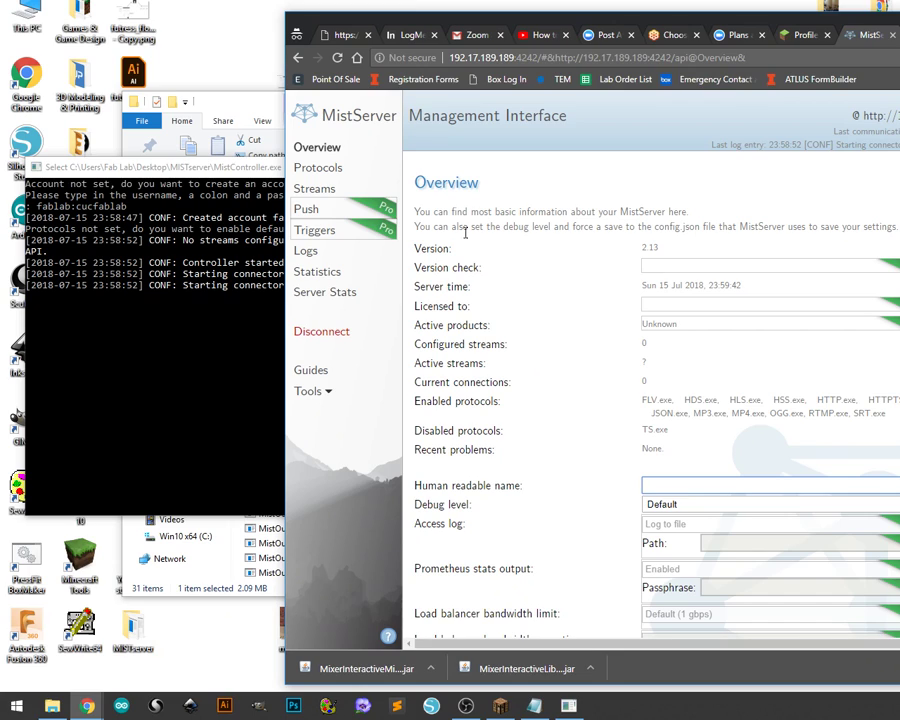
click(314, 188)
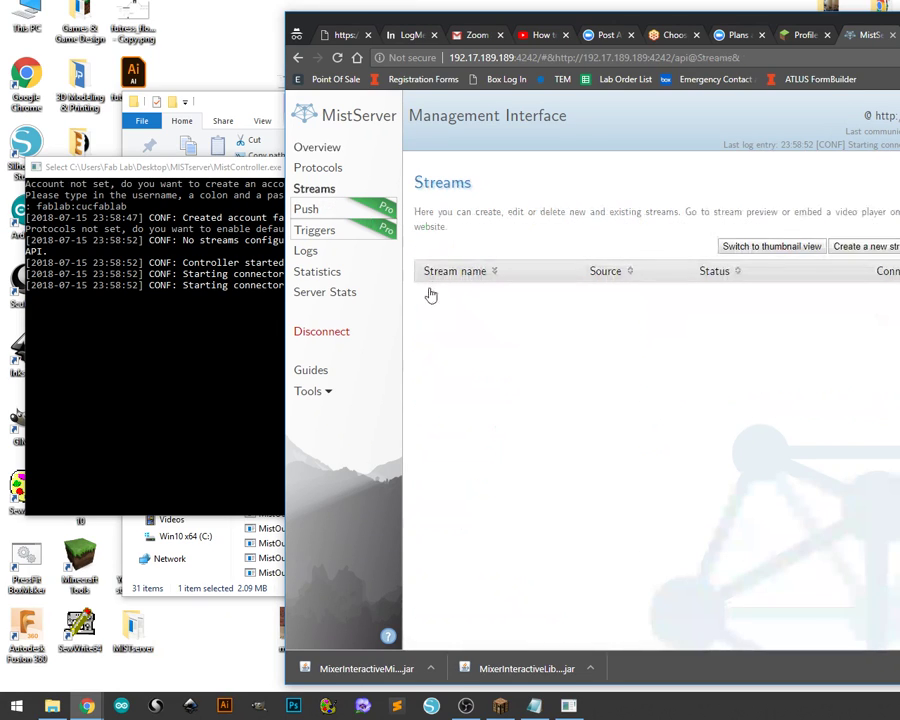
click(848, 246)
click(662, 207)
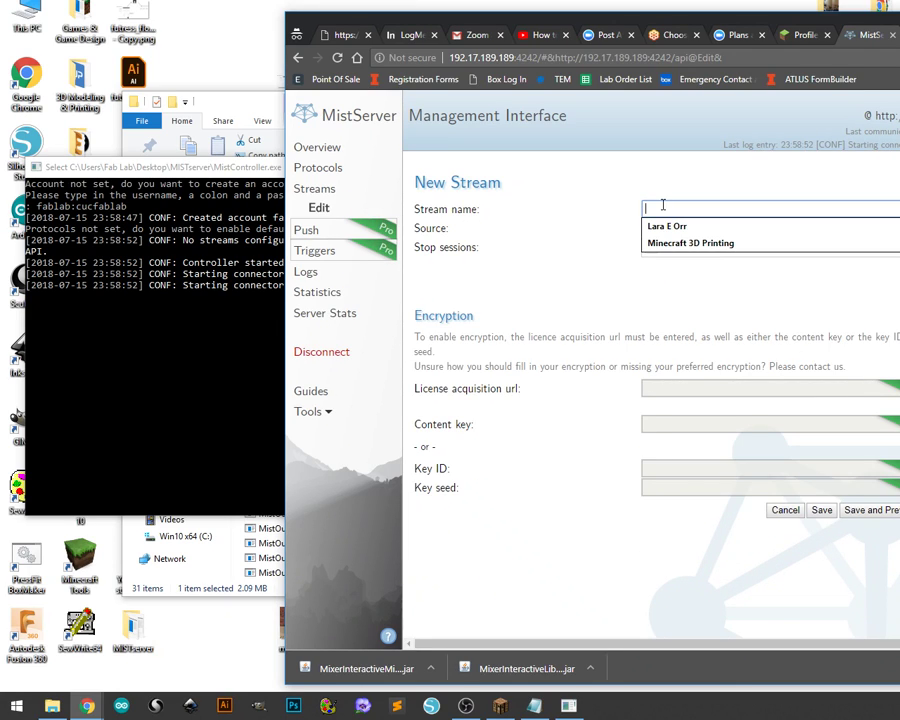
text(Fab Lab In)
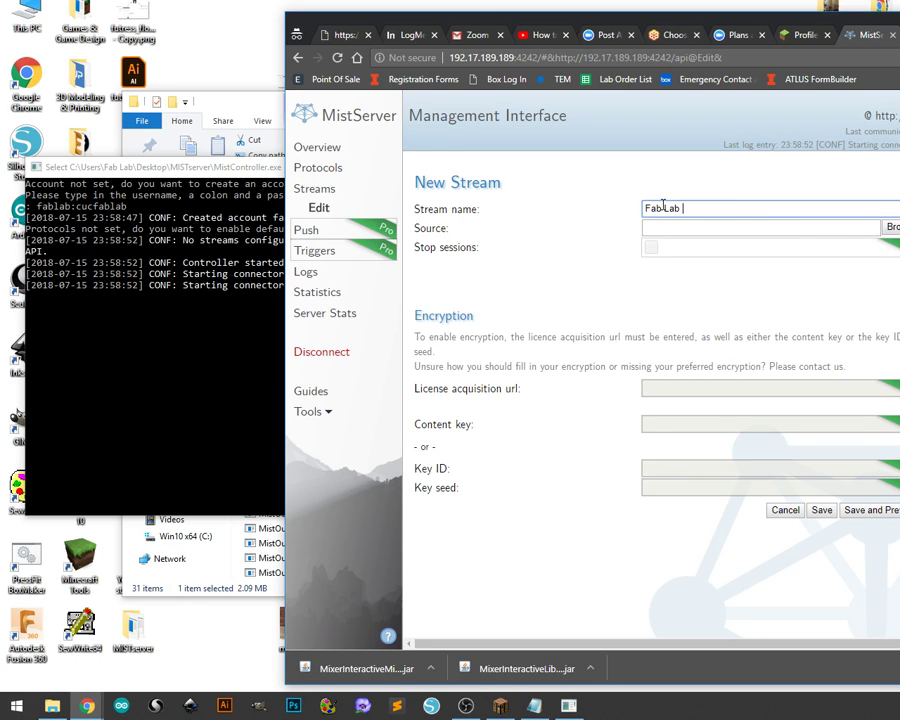
text(structor)
key(Tab)
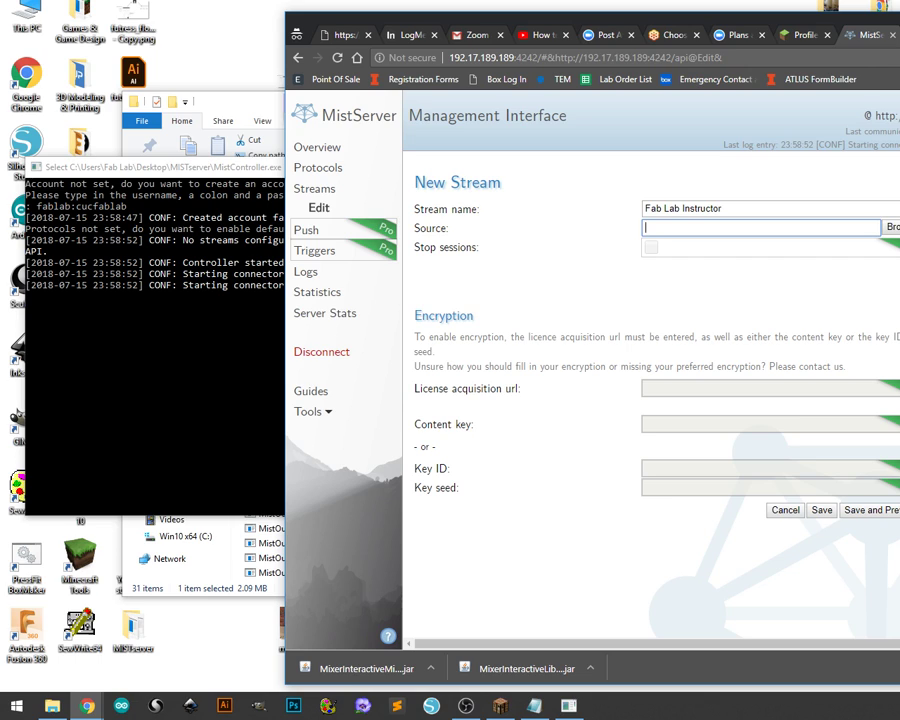
key(super+Up)
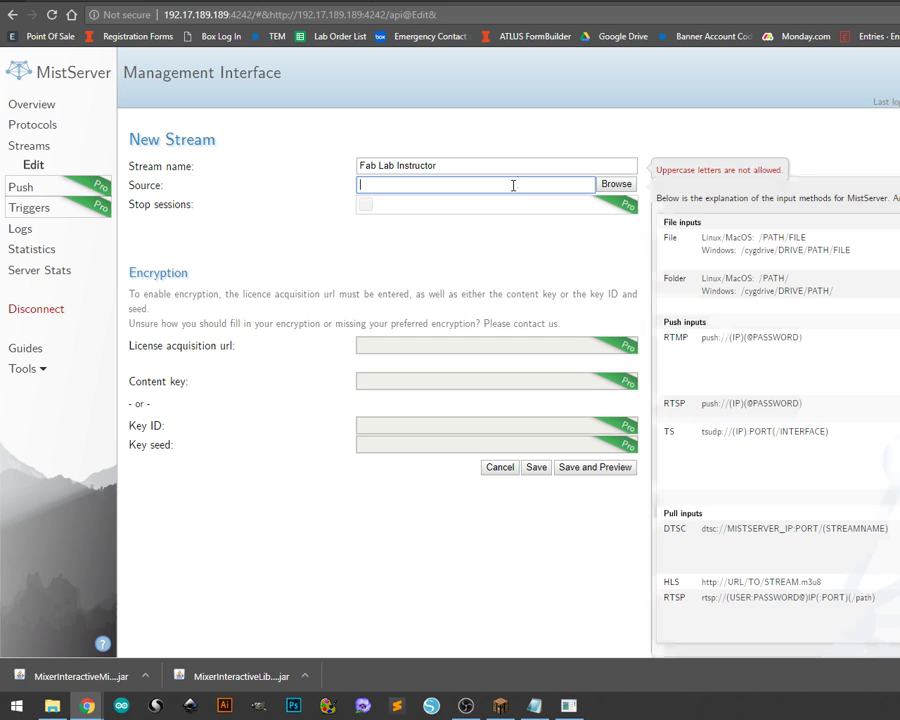
Step: Set the stream source to push://192.17.189.189, copy the RTMP push details, and save
text(push:)
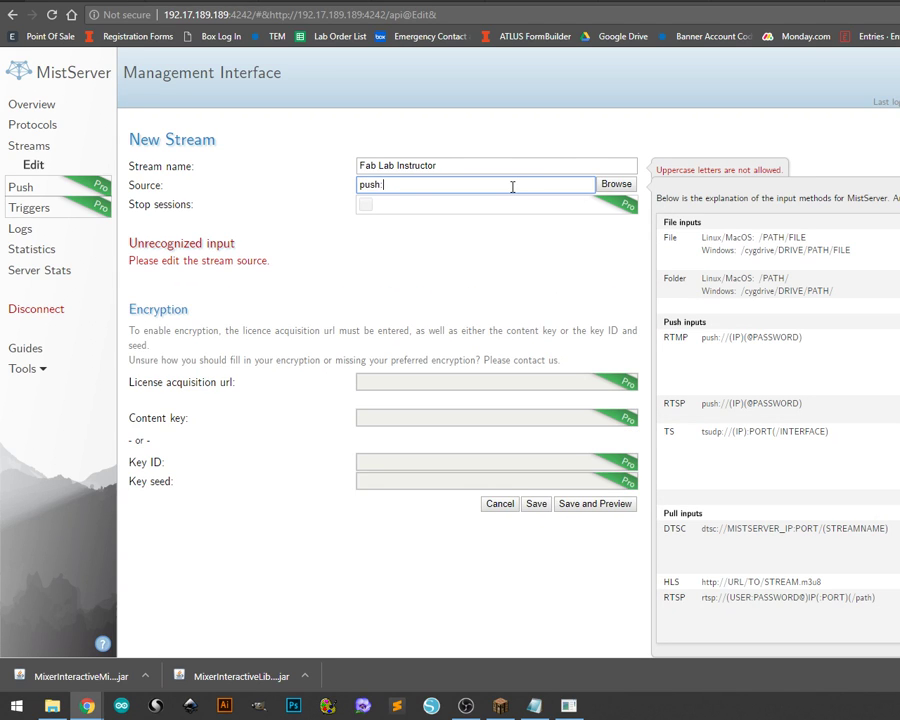
text(//192)
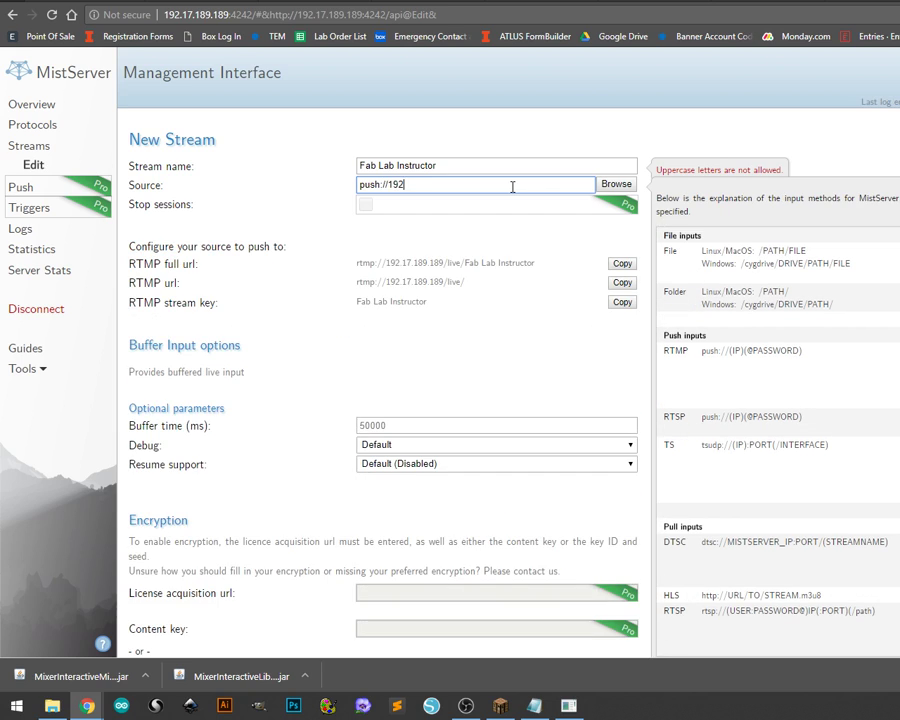
text(.17.189.189)
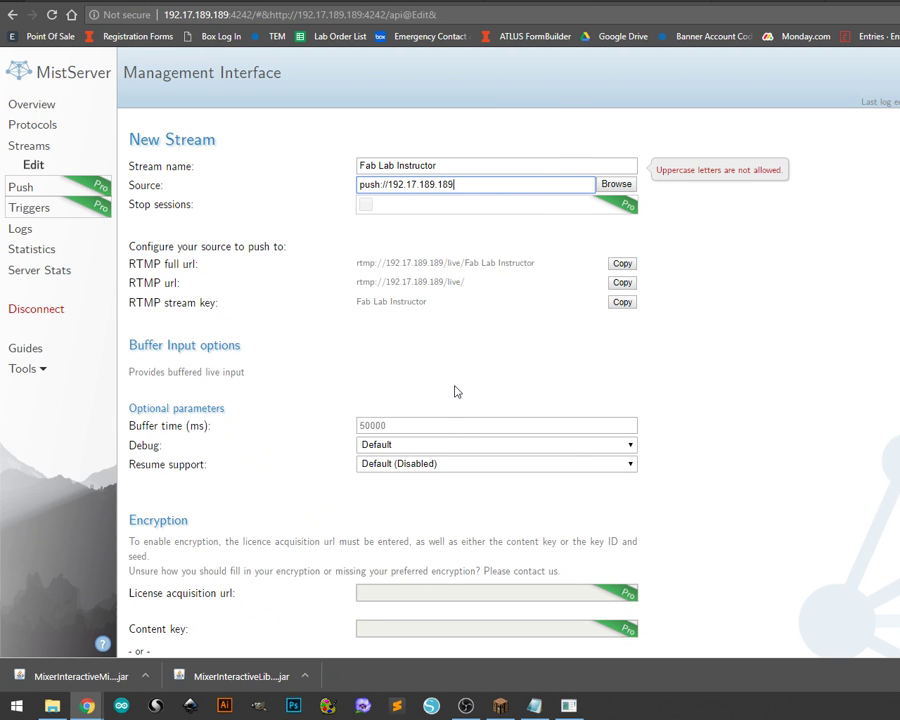
scroll(454, 391, down, 1)
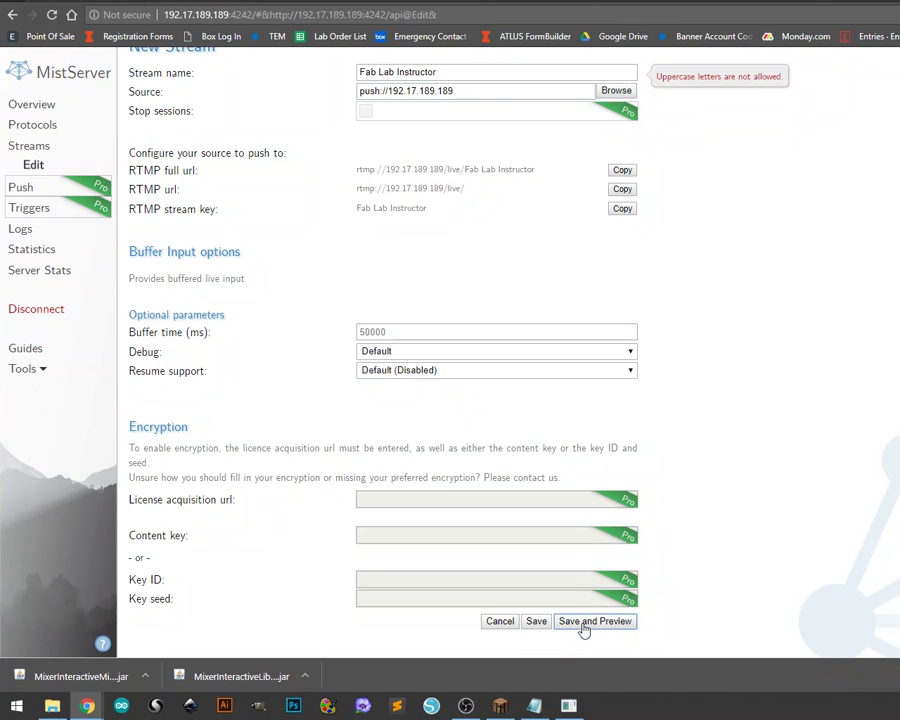
click(540, 626)
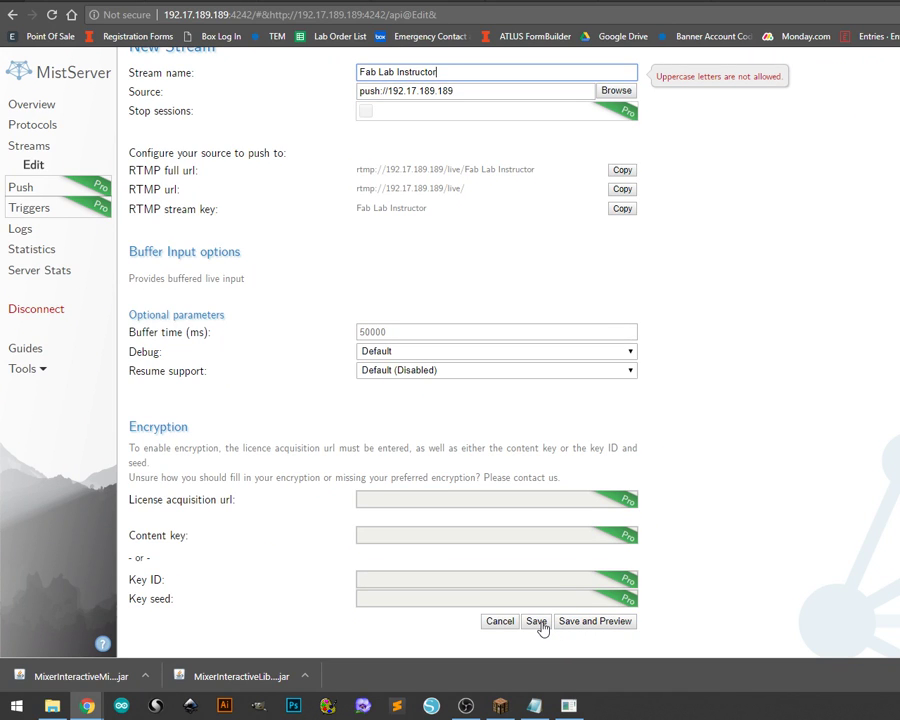
scroll(775, 382, up, 1)
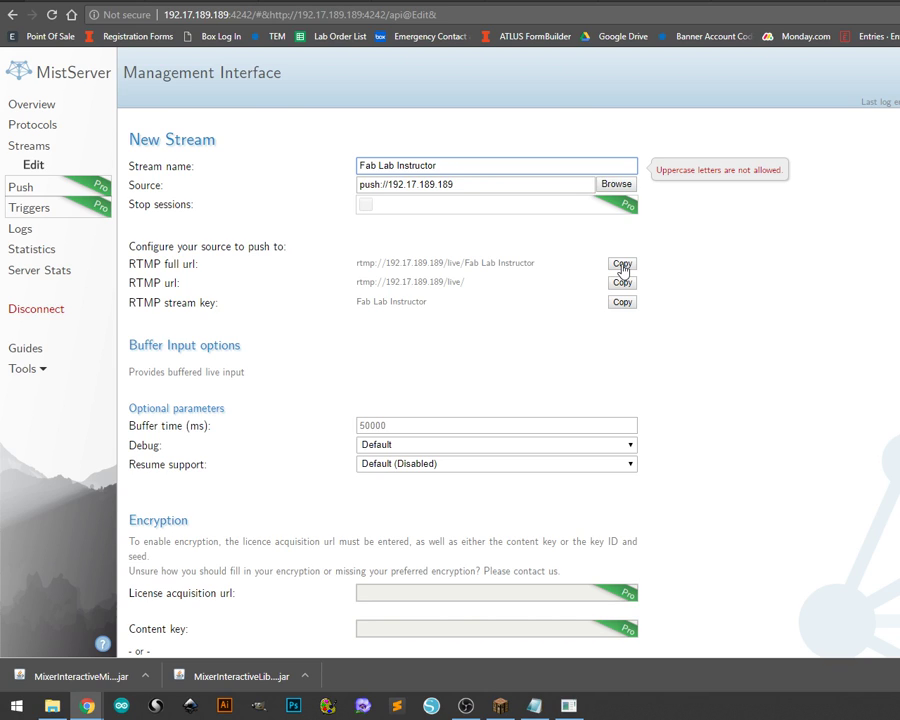
click(622, 303)
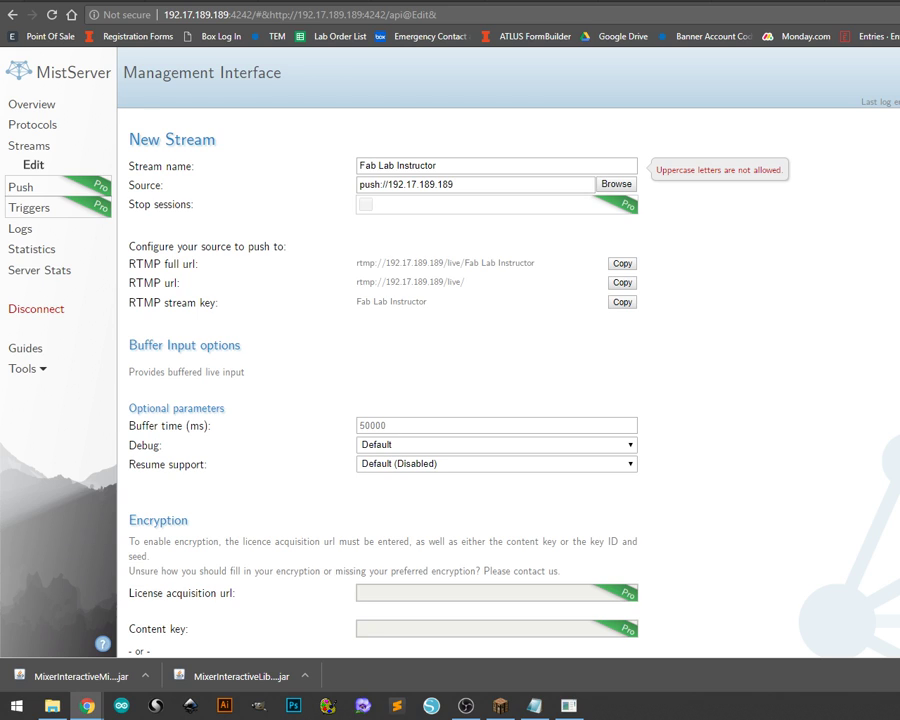
scroll(824, 535, down, 1)
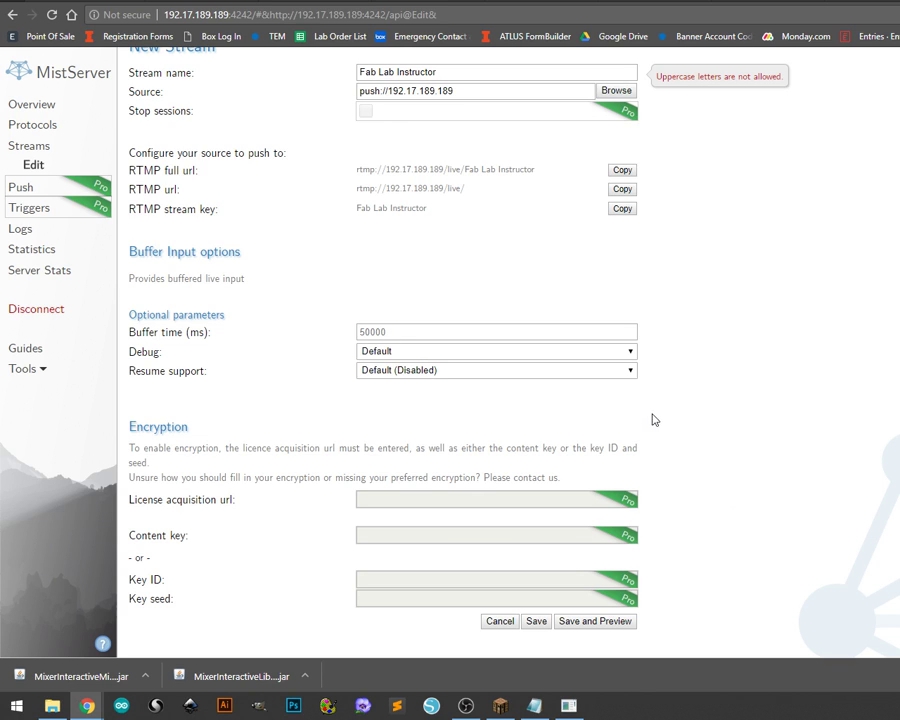
click(538, 621)
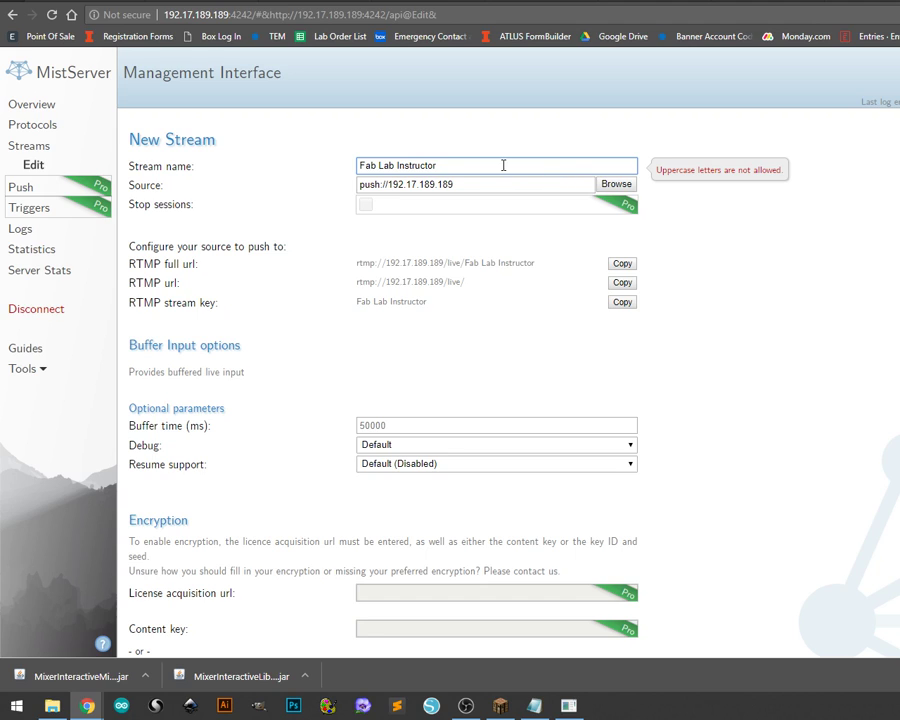
Step: Rename the stream to 'fablab', save with preview, and switch to OBS Studio
drag(503, 165, 152, 162)
text(fab)
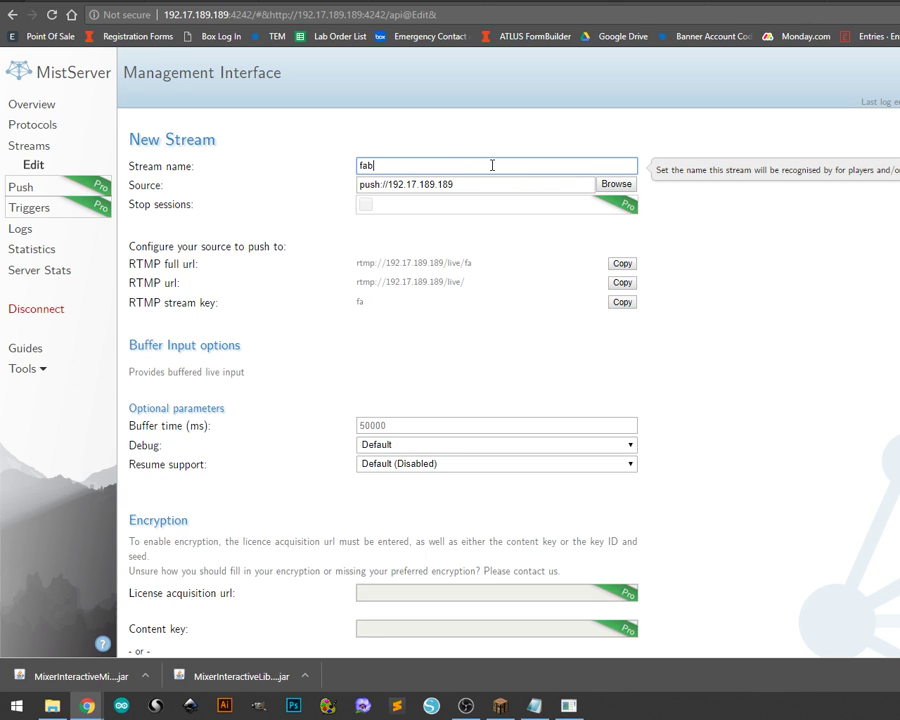
text(lab)
scroll(620, 330, down, 2)
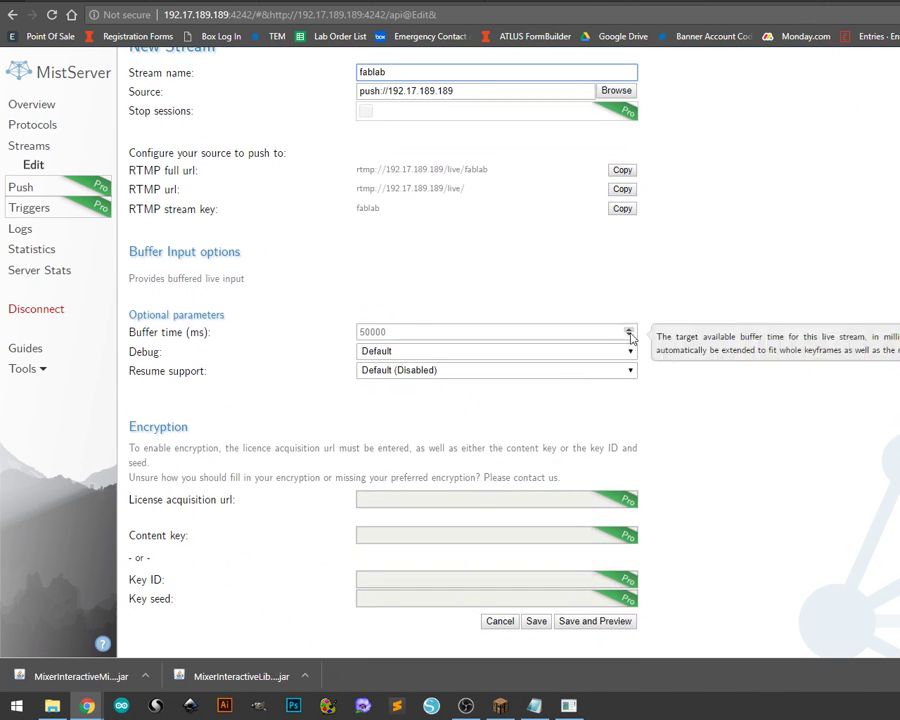
click(595, 621)
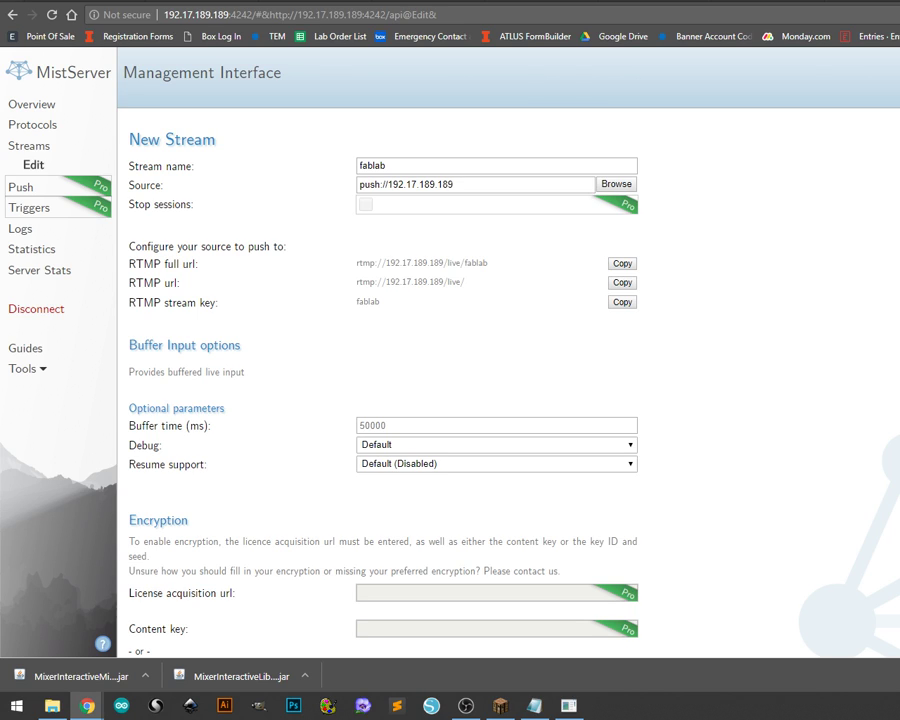
click(465, 705)
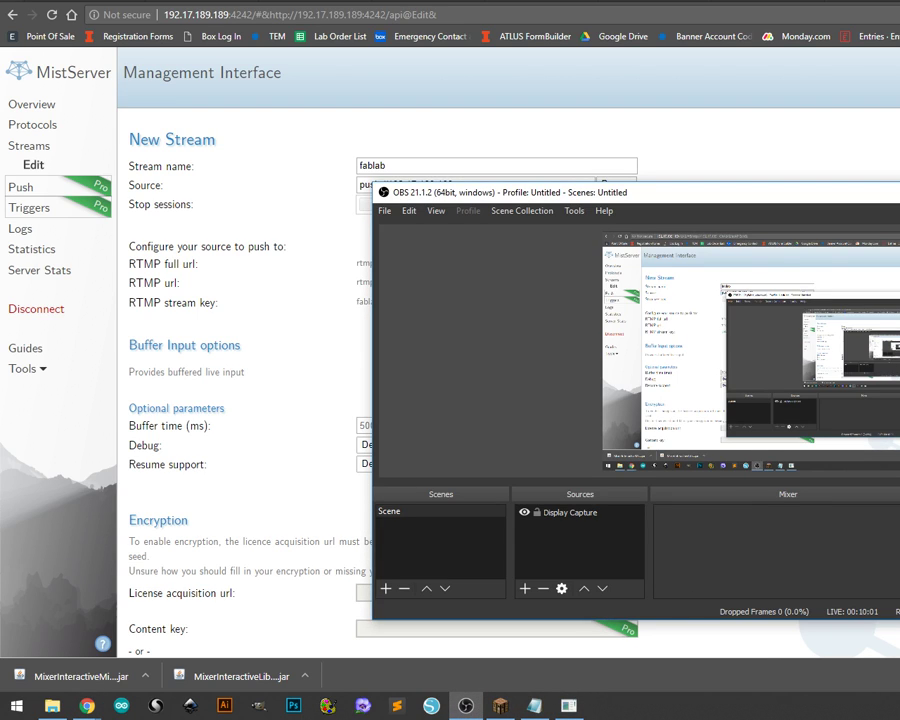